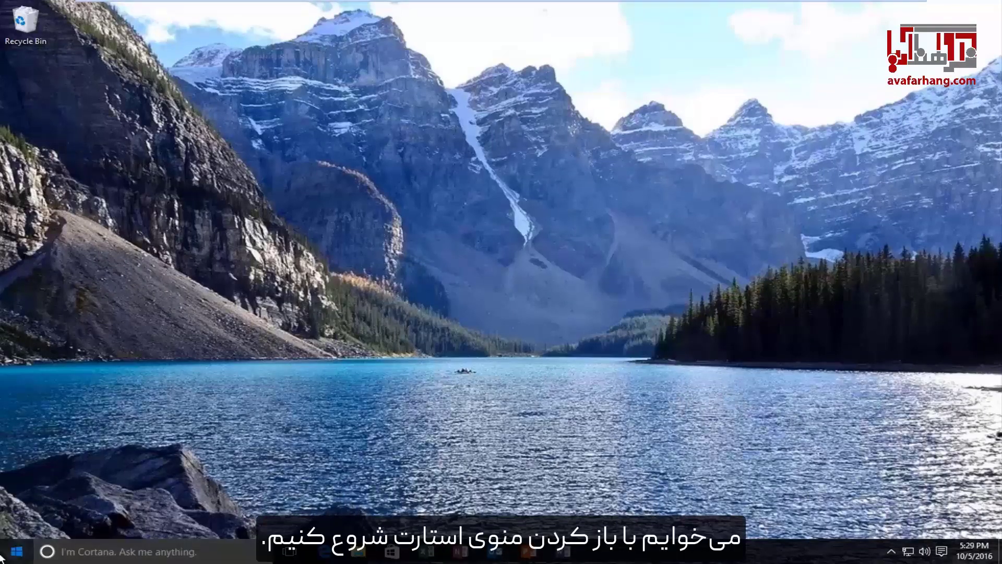
- Search the Windows 10 Start menu for 'devices' and open Devices and Printers
click(2, 556)
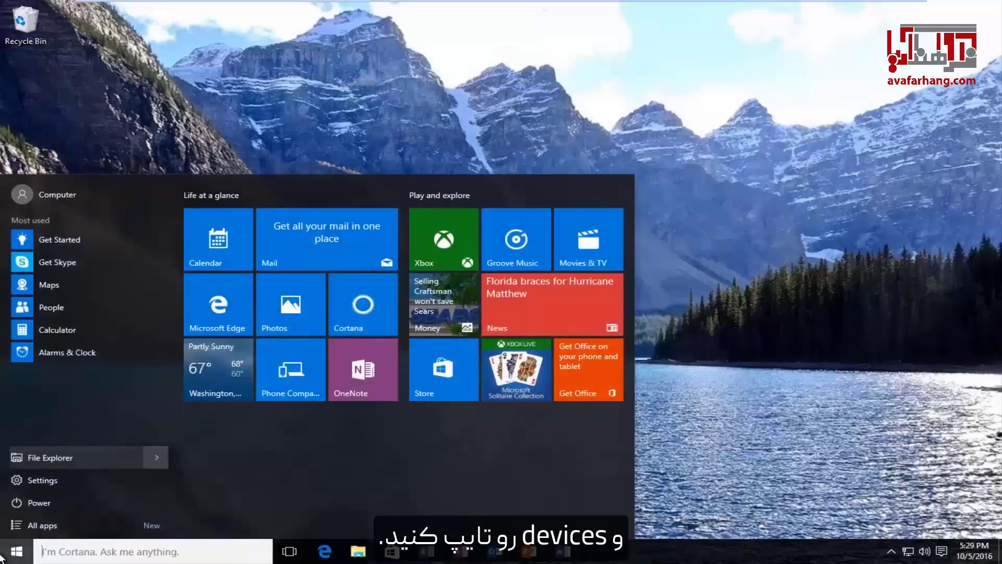
text(devices)
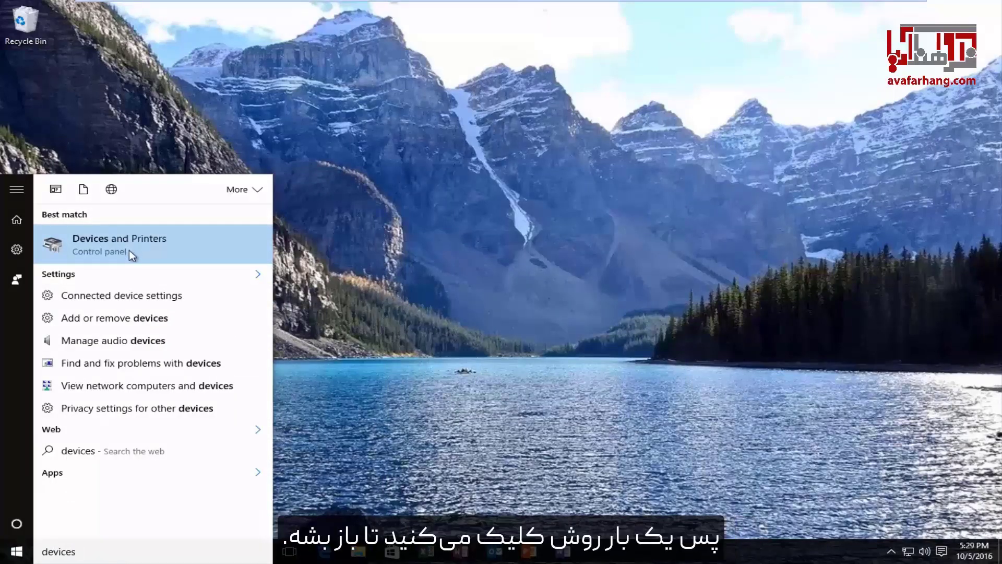
click(130, 255)
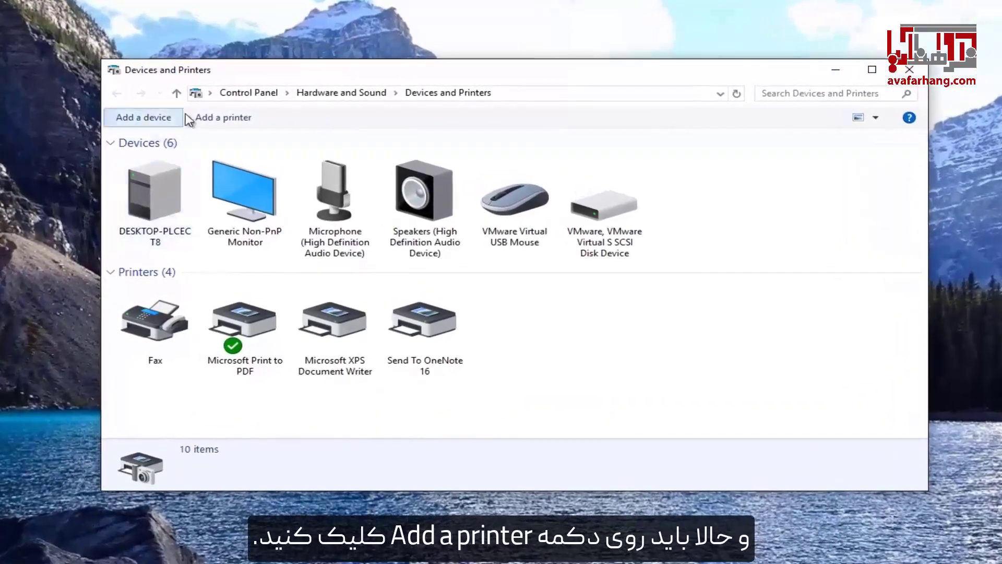
- Launch the Add a printer wizard from the Devices and Printers toolbar
click(218, 120)
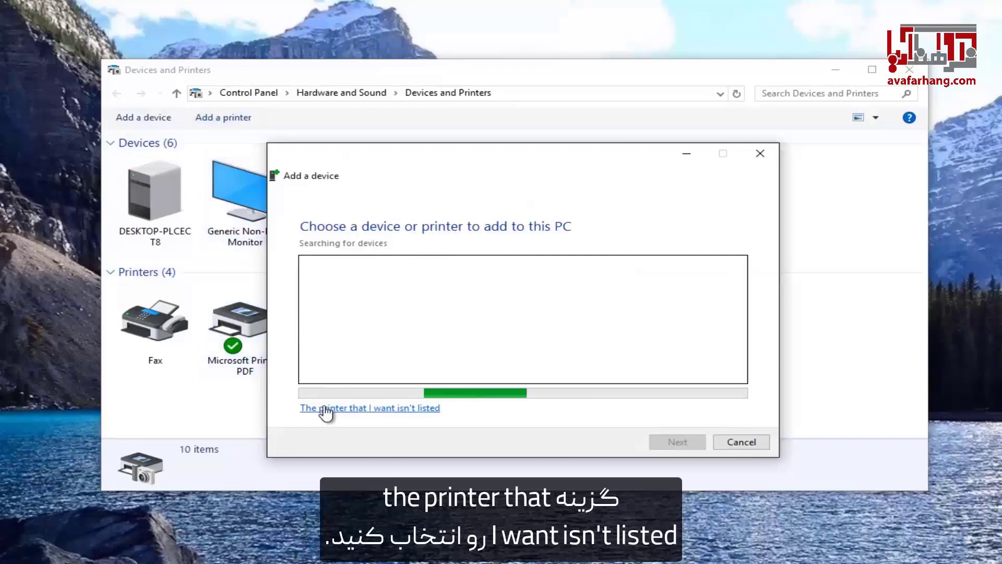
- Choose 'The printer that I want isn't listed' and the TCP/IP address or hostname option
click(353, 409)
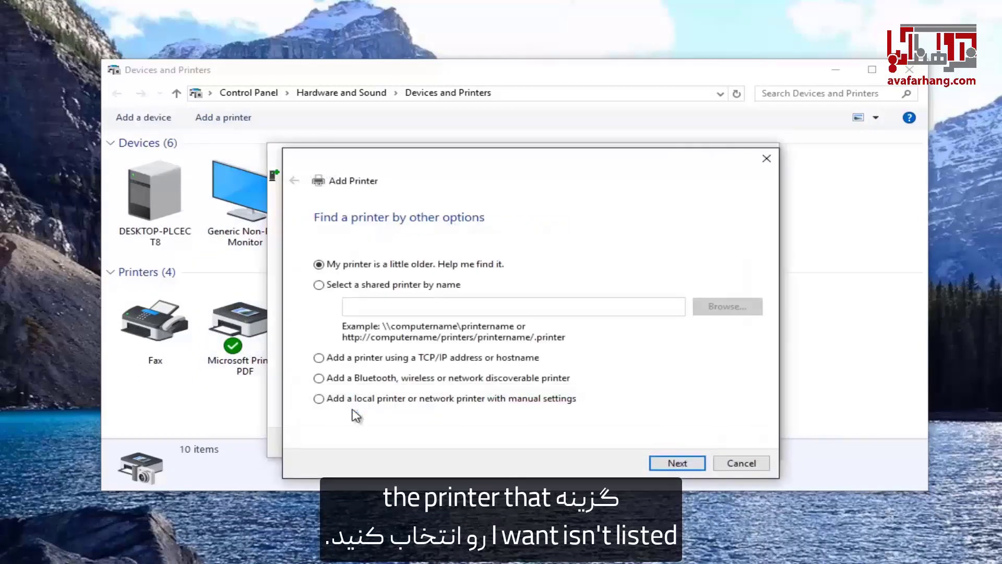
drag(375, 158, 369, 148)
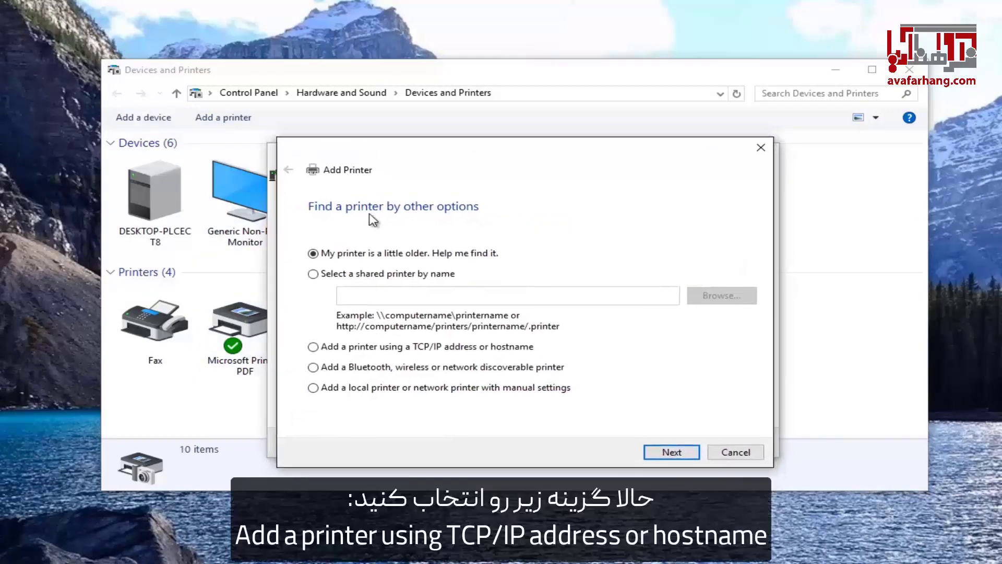
click(334, 355)
click(654, 451)
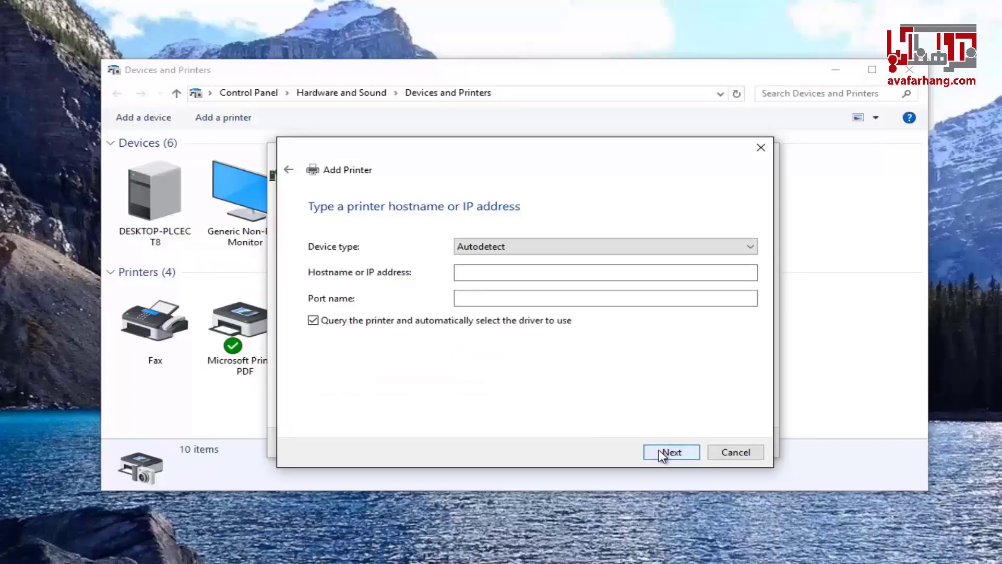
- Set device type to TCP/IP Device with address 11.21.43.20 and submit it
click(593, 250)
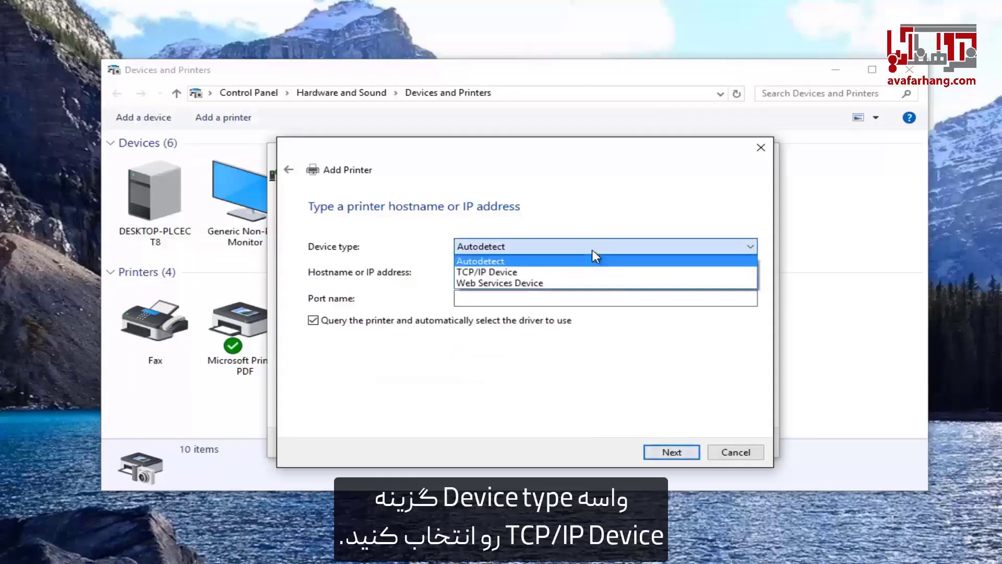
click(479, 273)
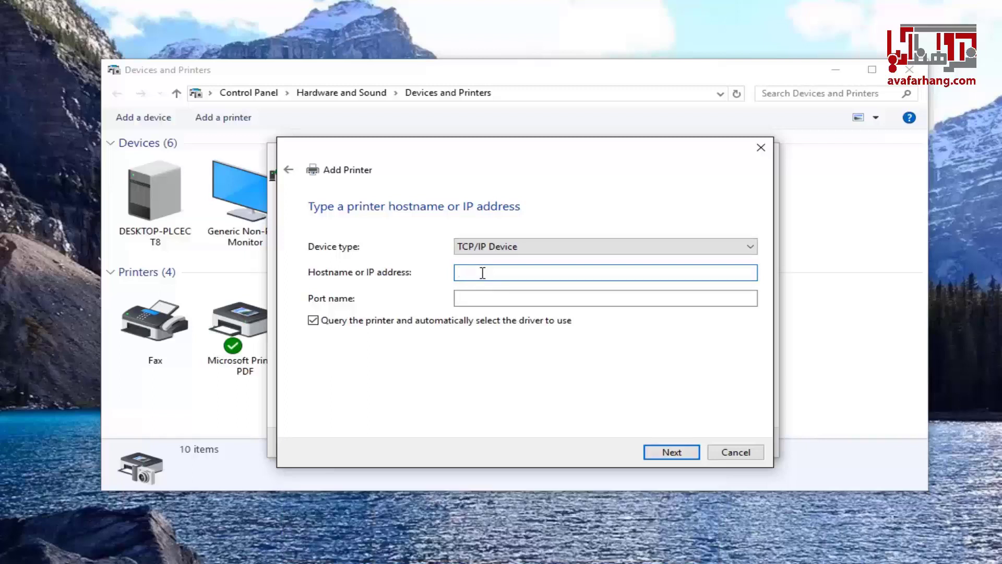
text(11.21.43.20)
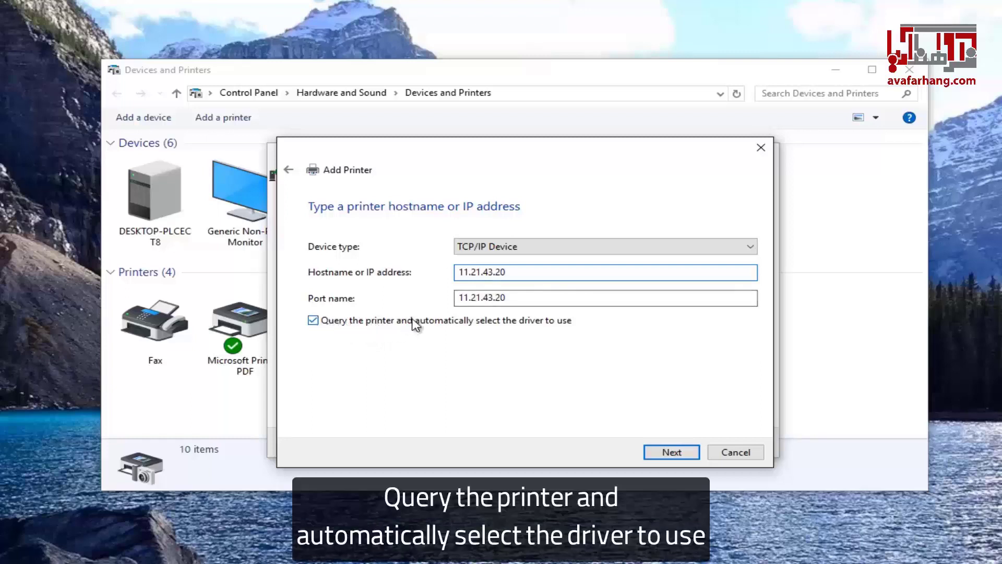
click(659, 455)
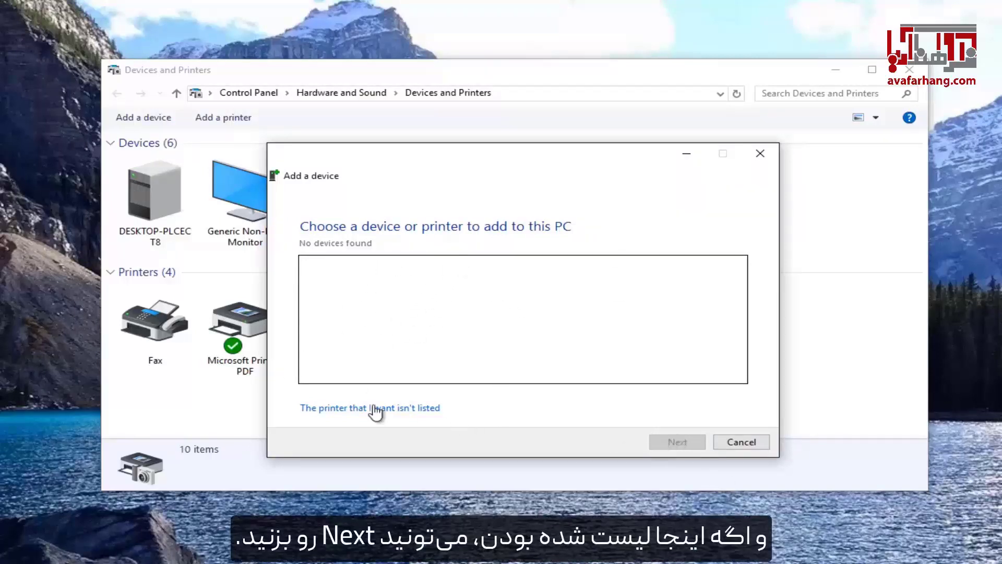
- Return to the TCP/IP hostname entry page via 'The printer that I want isn't listed'
click(315, 416)
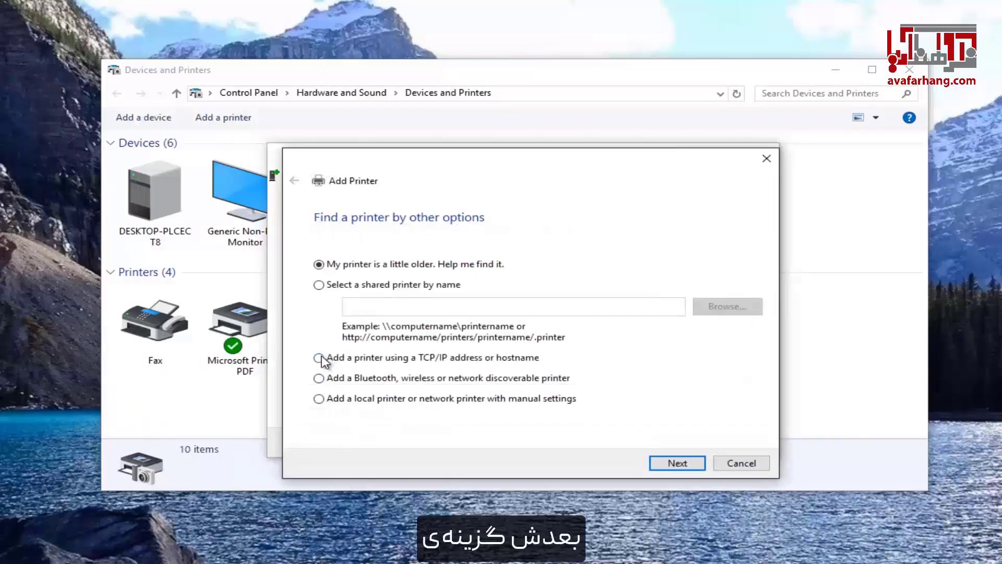
click(322, 358)
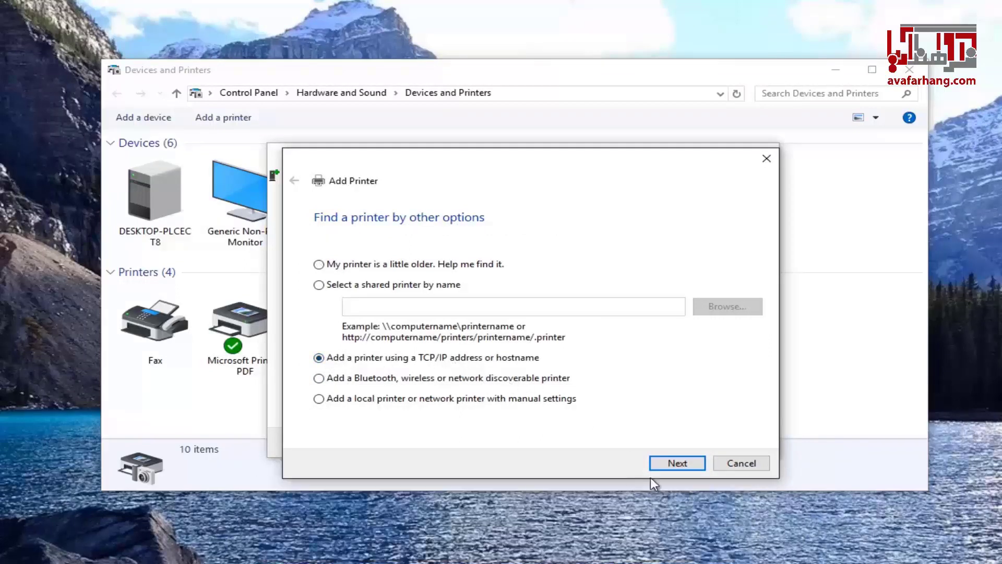
click(677, 463)
click(479, 285)
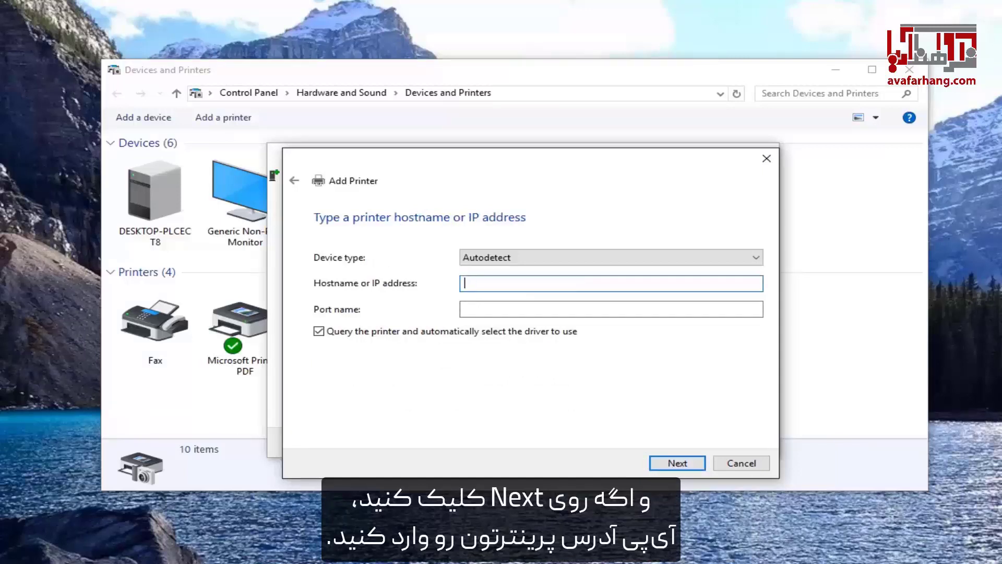
- Enter 11.29.12/34 as the printer's hostname or IP address and submit it
text(11.29.12/34)
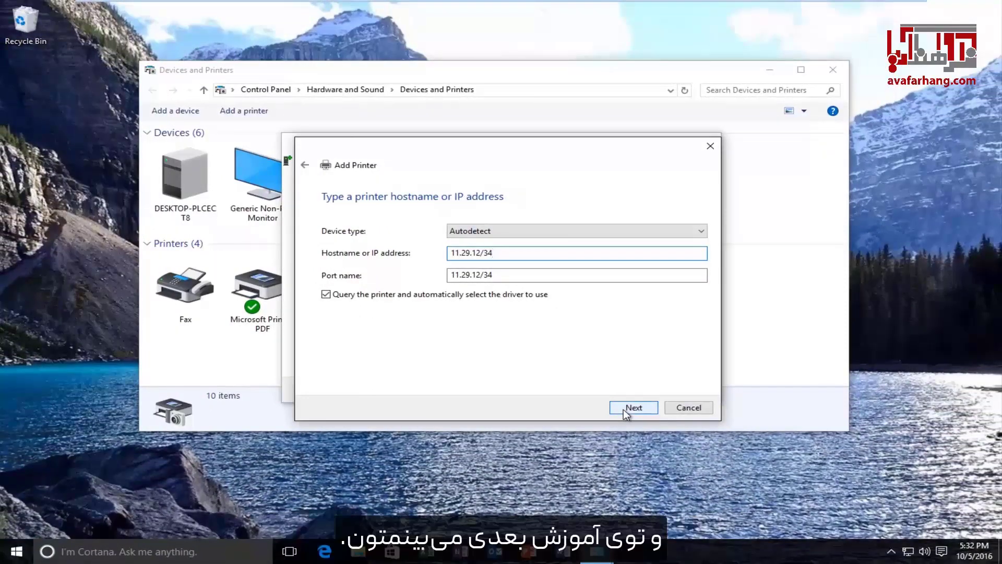
click(624, 409)
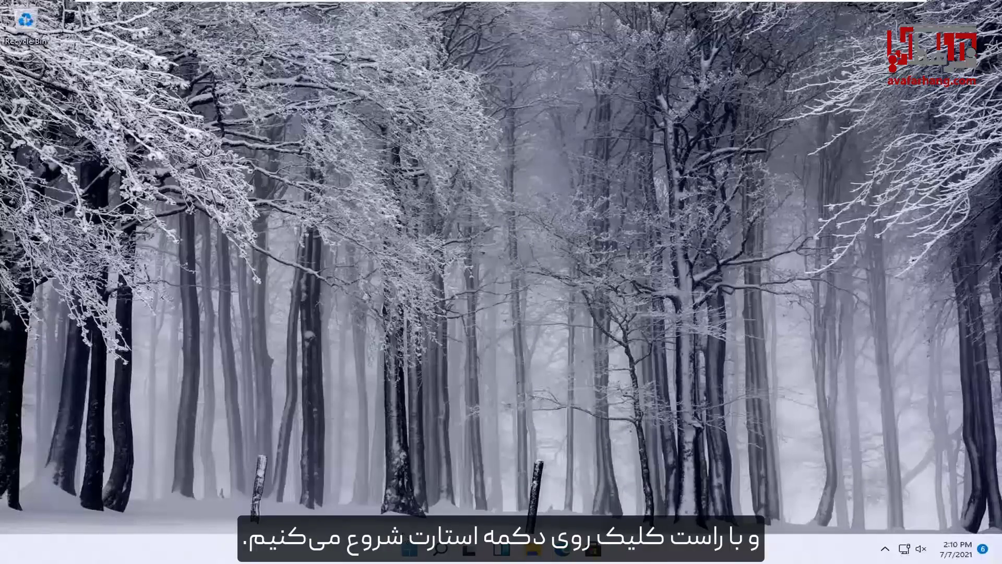
- Open Windows 11 Settings from the Start button's right-click menu and go to Bluetooth & devices
right_click(409, 551)
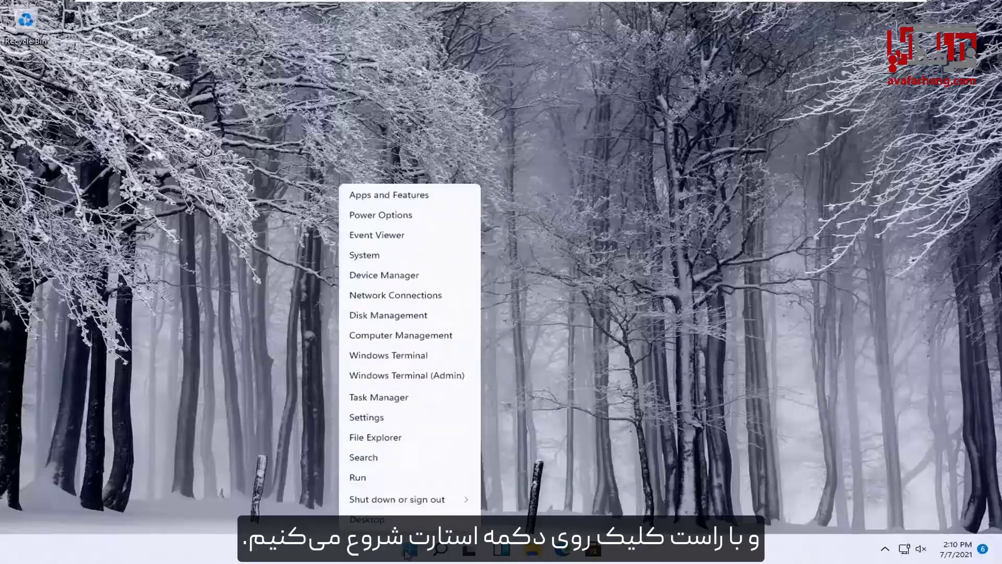
click(367, 419)
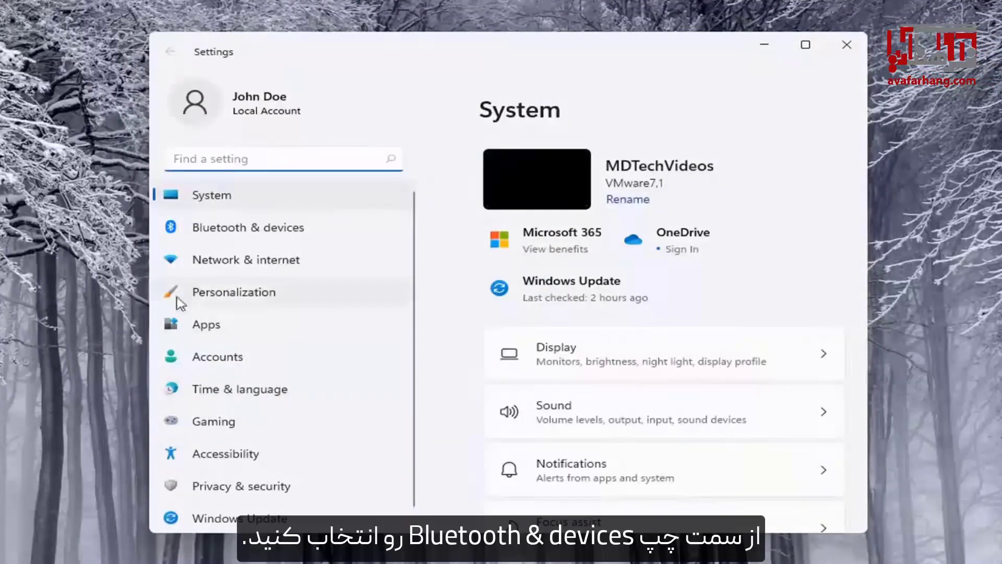
click(293, 233)
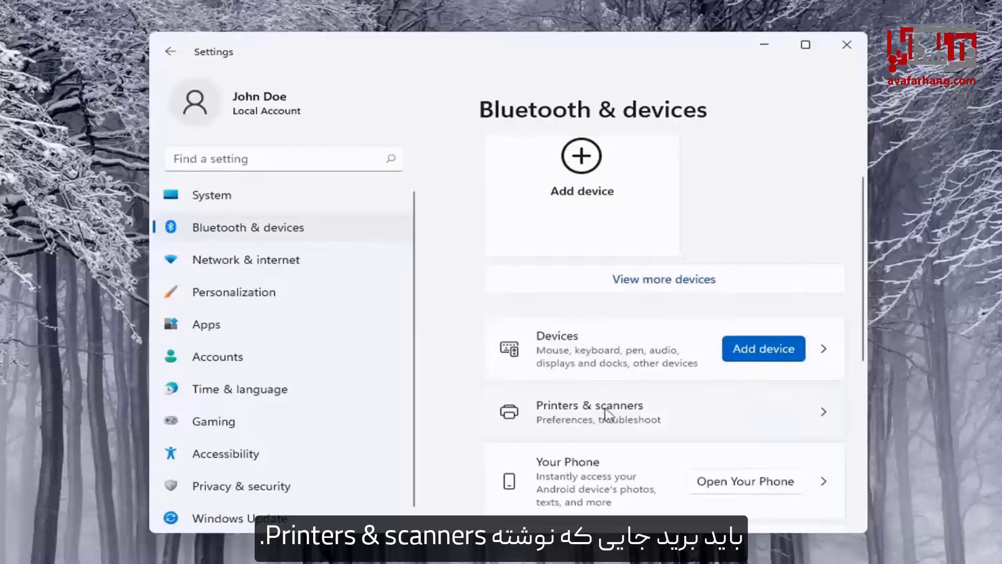
- In Printers & scanners, open the Add manually printer options, then cancel and close Settings
click(627, 413)
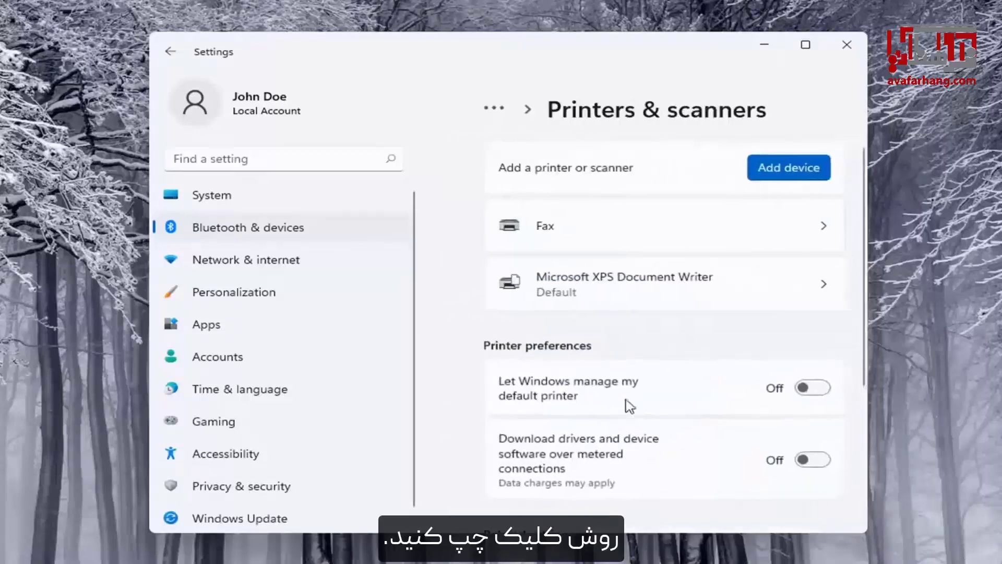
click(774, 177)
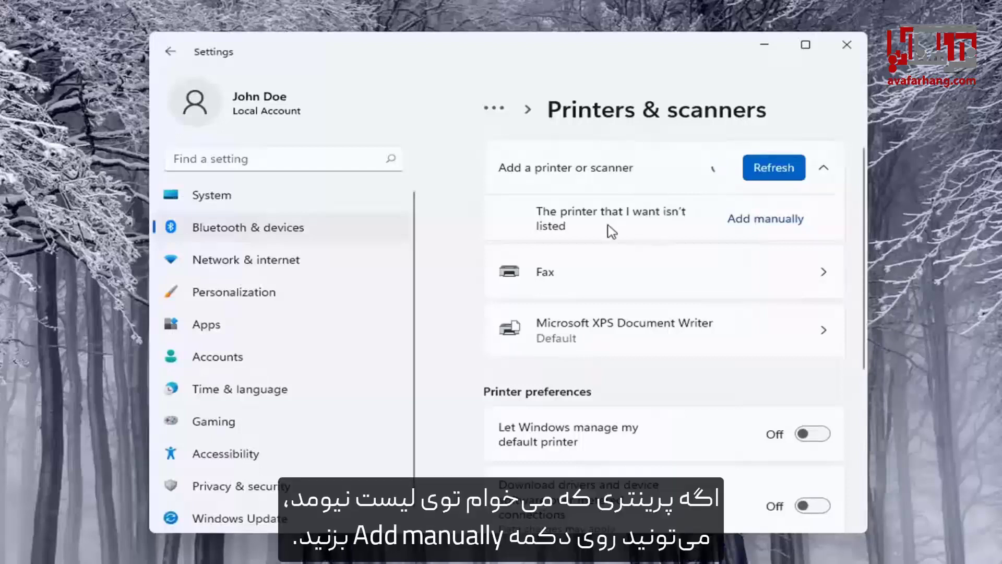
click(765, 227)
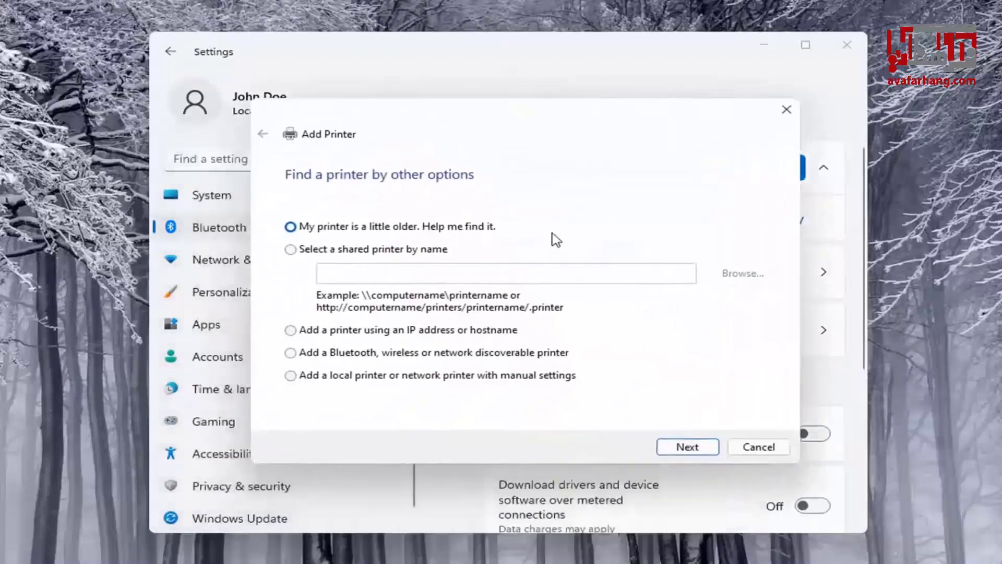
click(759, 447)
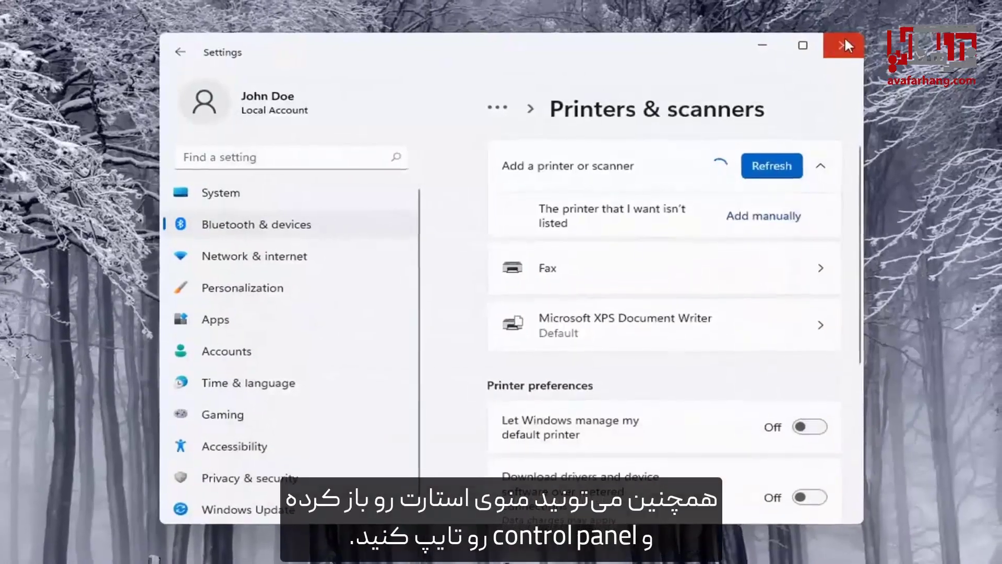
click(847, 45)
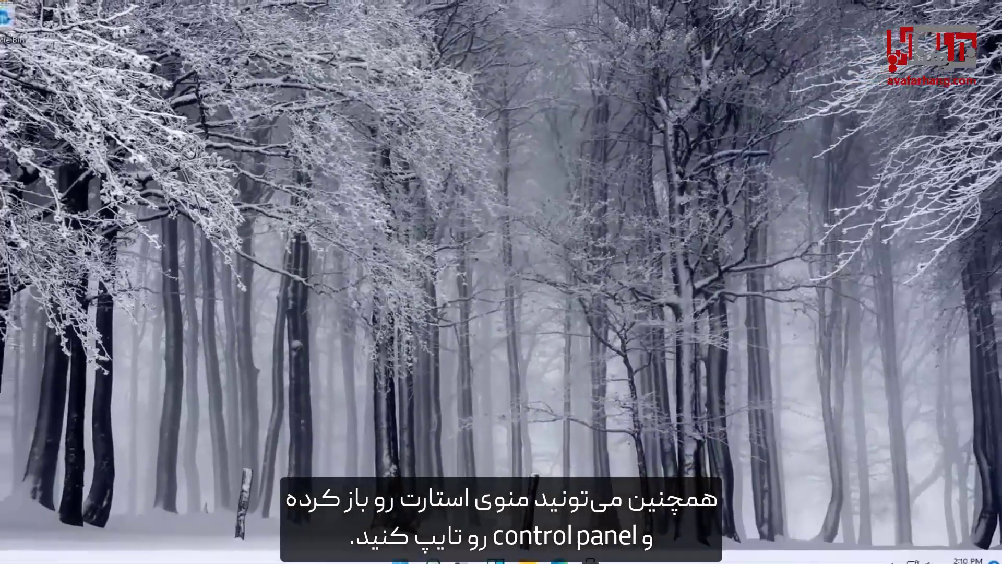
- Search 'control panel' from the Windows 11 taskbar and open Control Panel
click(440, 551)
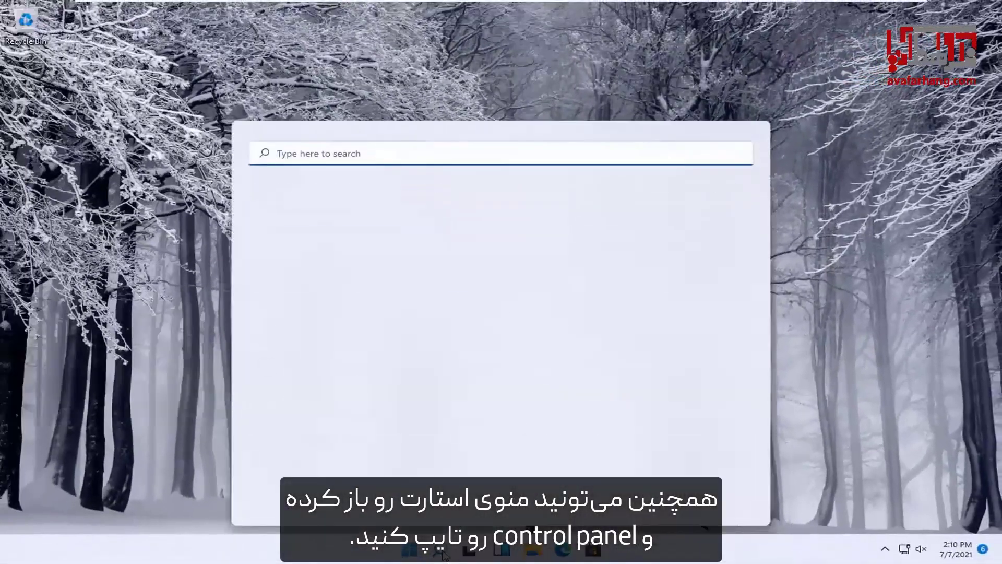
text(control panel)
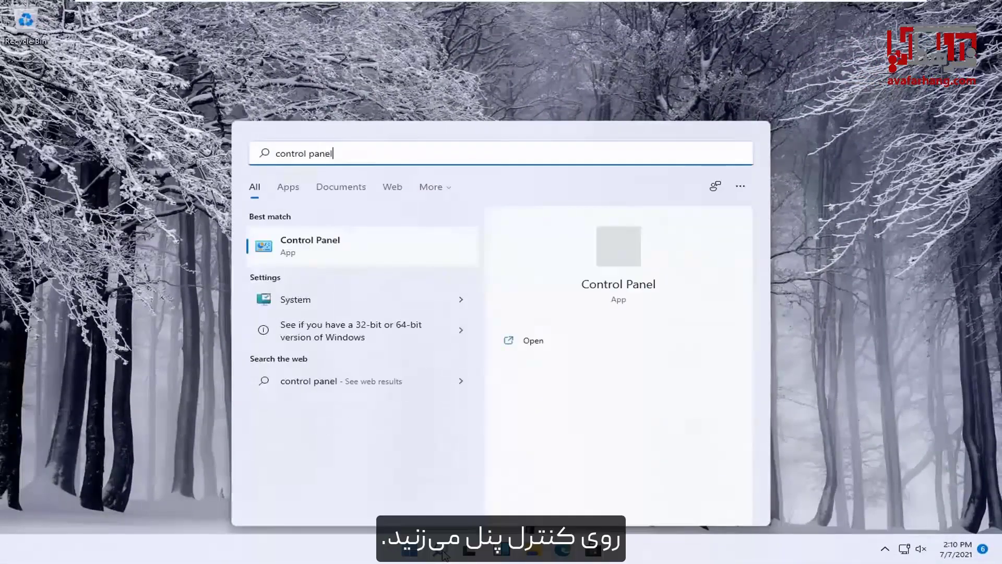
click(292, 254)
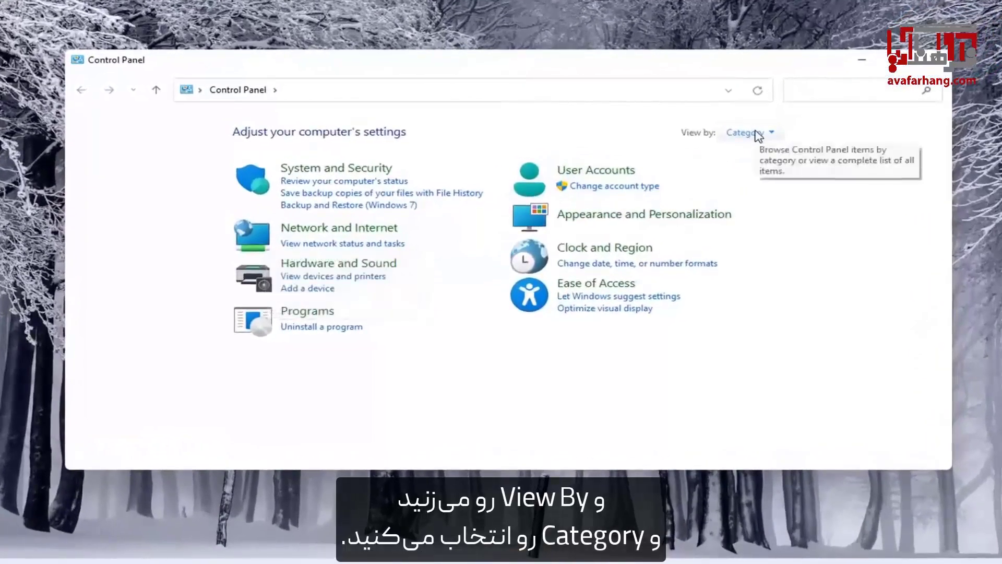
- Switch View by to Category, then open Hardware and Sound > Devices and Printers
click(759, 134)
click(752, 153)
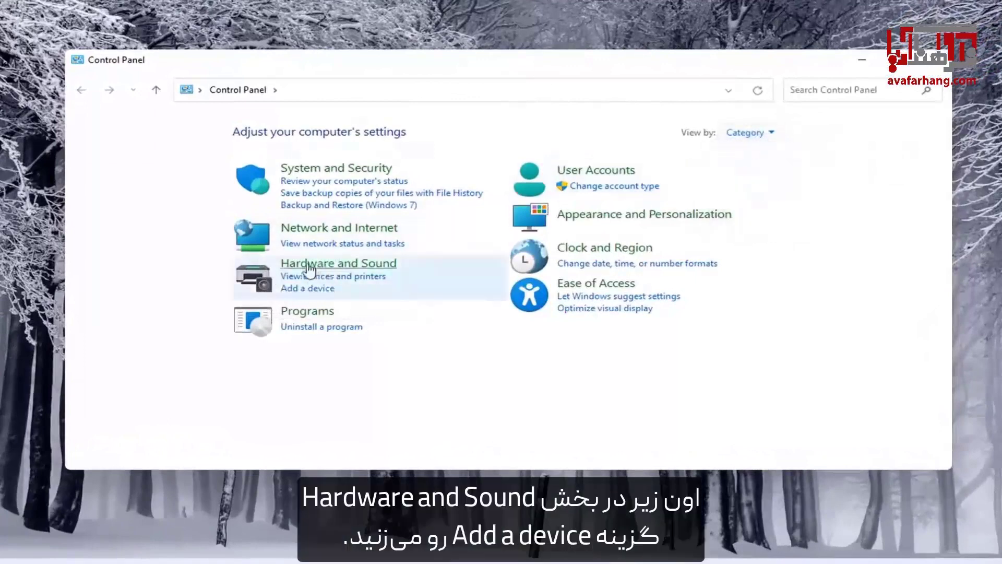
click(298, 290)
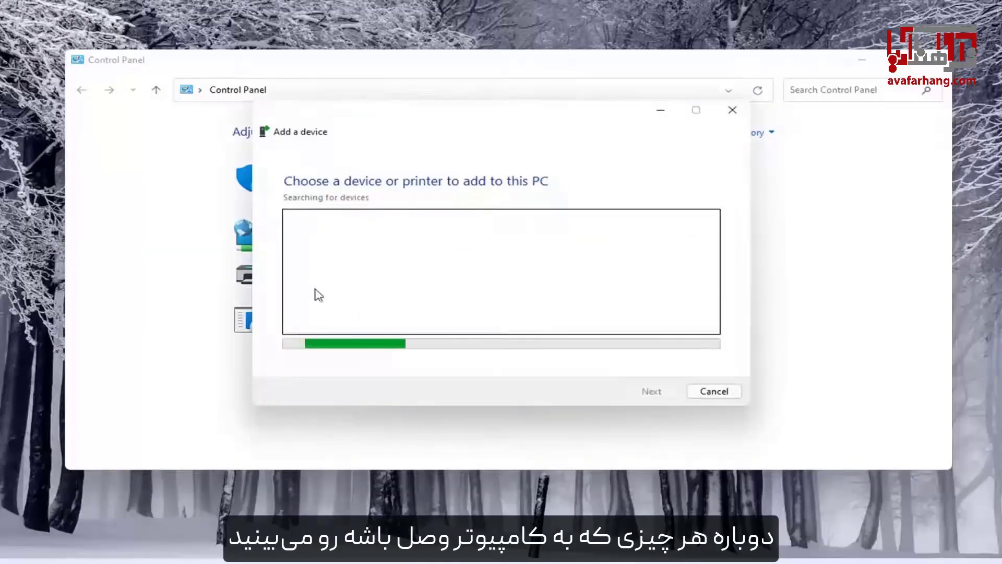
click(713, 397)
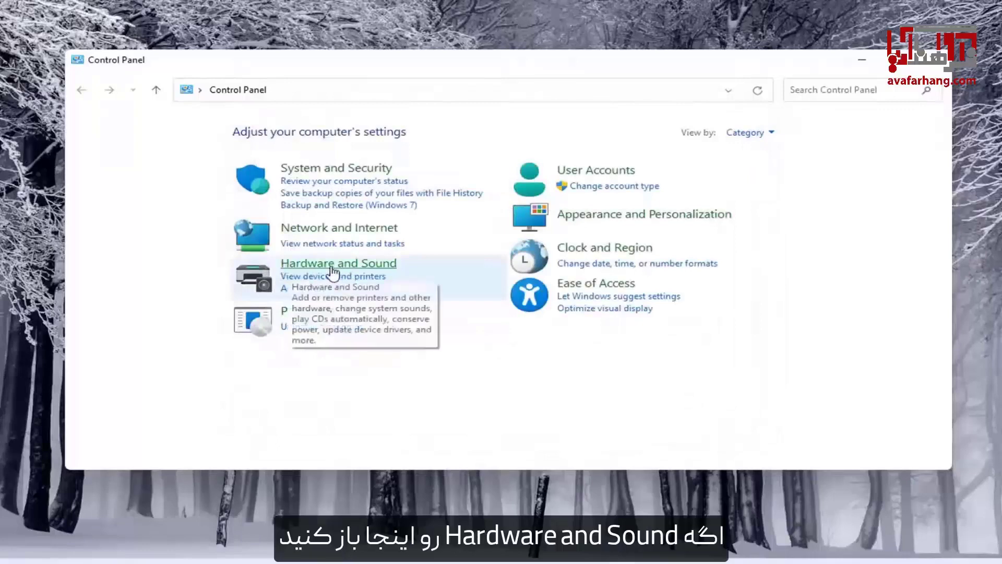
click(333, 272)
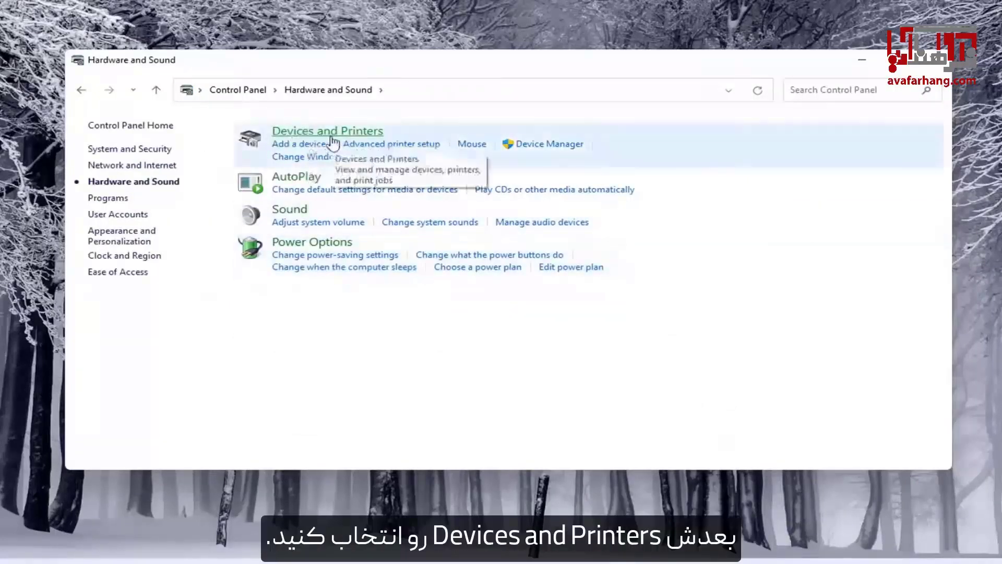
click(331, 137)
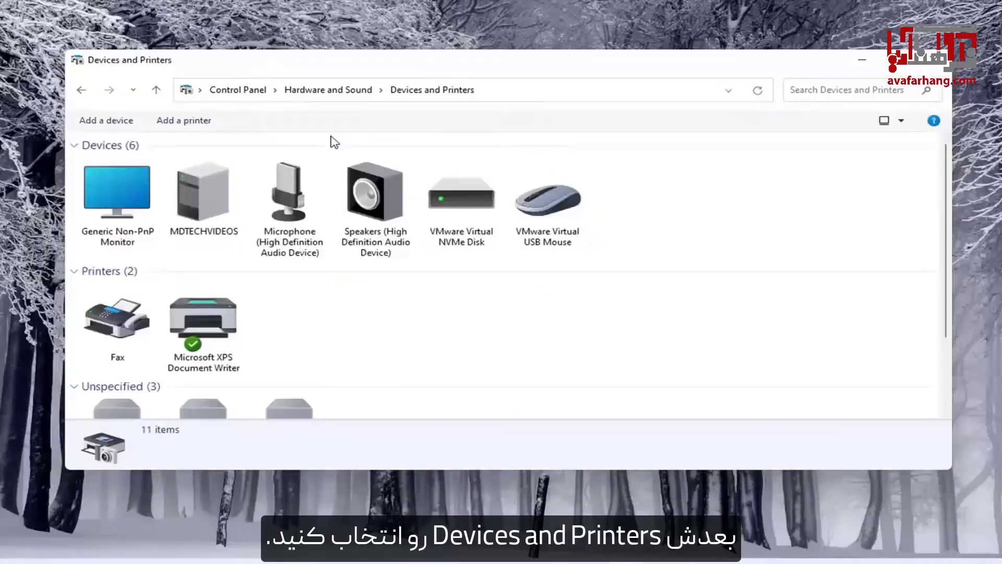
- Start Add a printer and choose 'The printer that I want isn't listed' to reach 'Find a printer by other options'
click(201, 122)
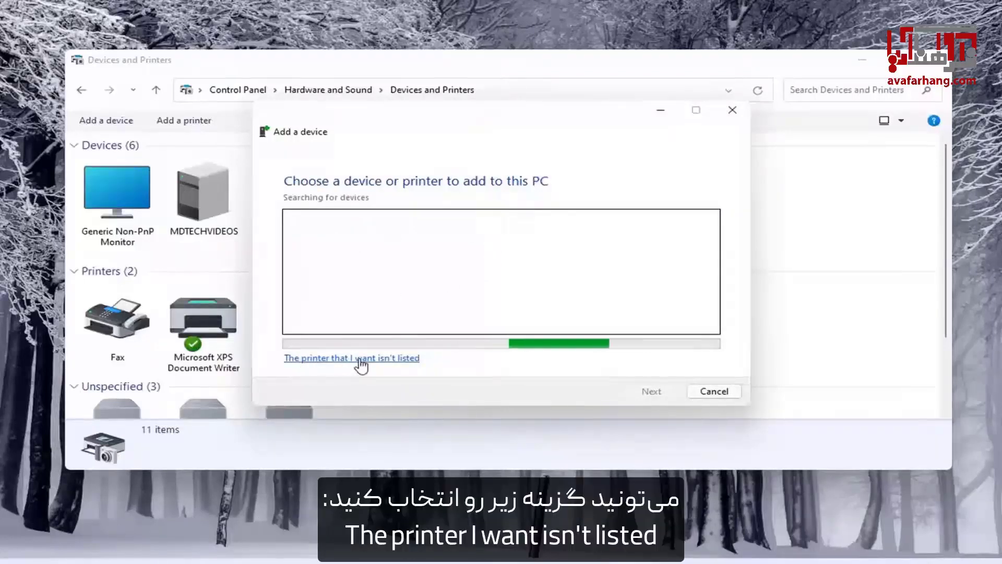
click(361, 360)
drag(418, 127, 412, 114)
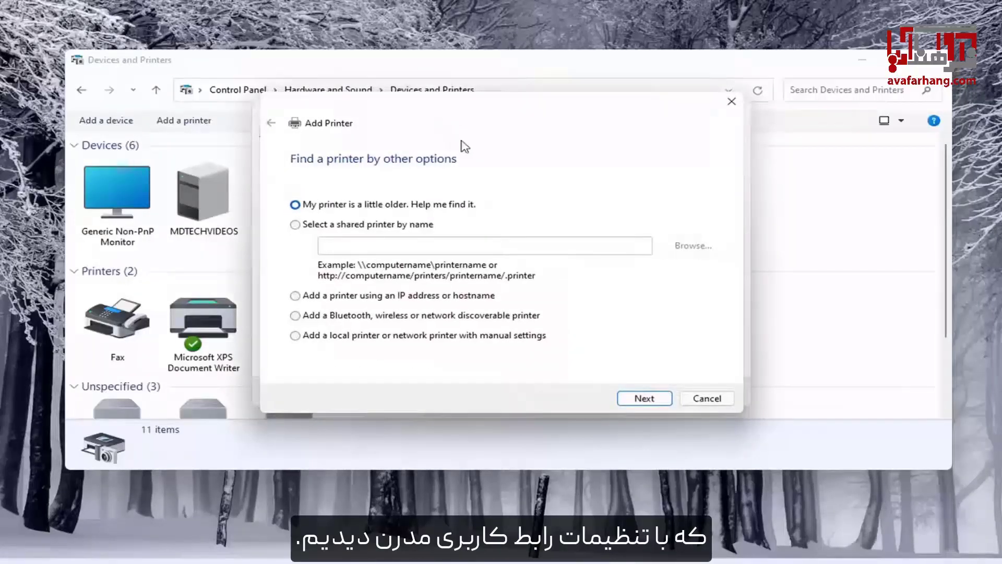
mouse_move(424, 104)
mouse_down()
mouse_move(412, 108)
mouse_move(426, 112)
mouse_up()
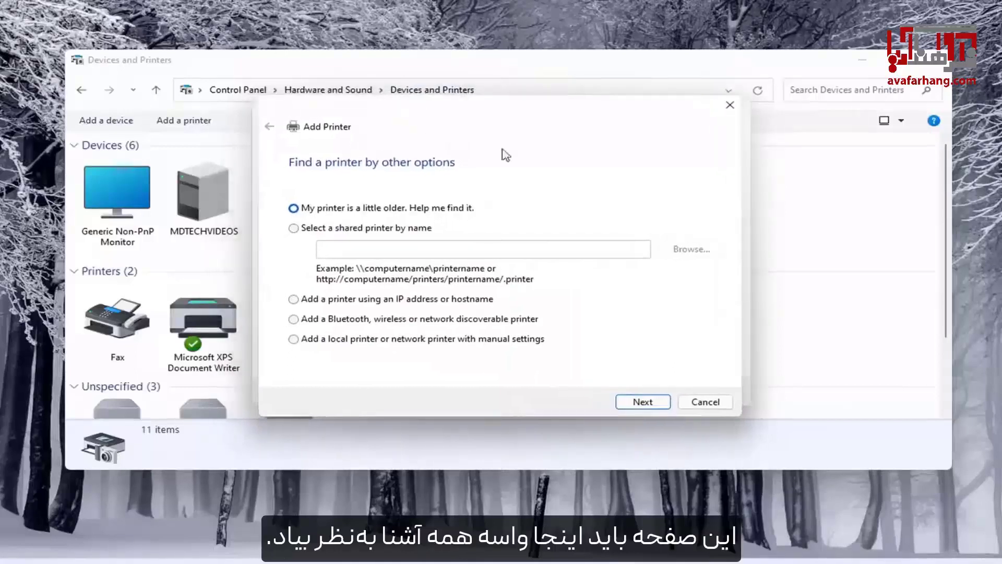